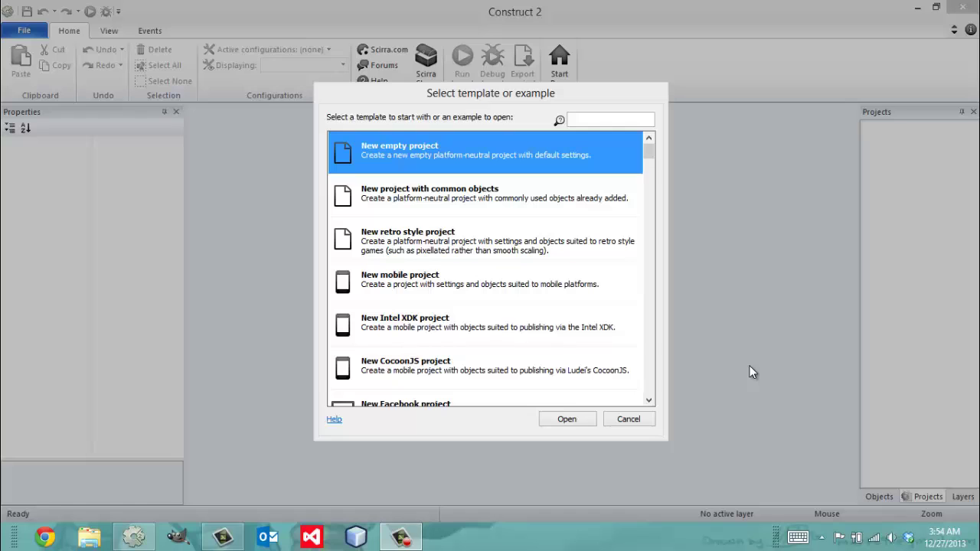
Create a new empty project and bring up Insert New Object on Layout 1.
{"action": "left_click", "coordinate": [568, 421]}
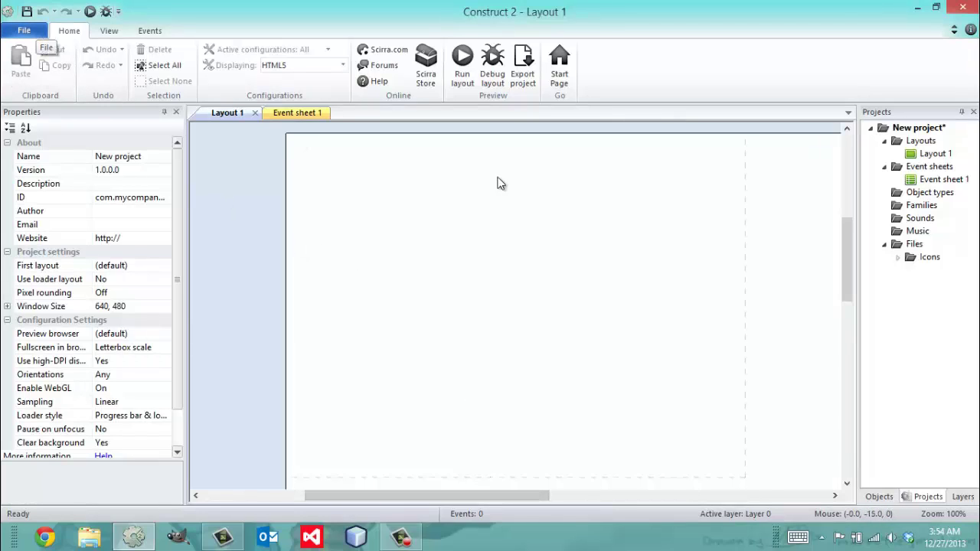
{"action": "left_click", "coordinate": [24, 30]}
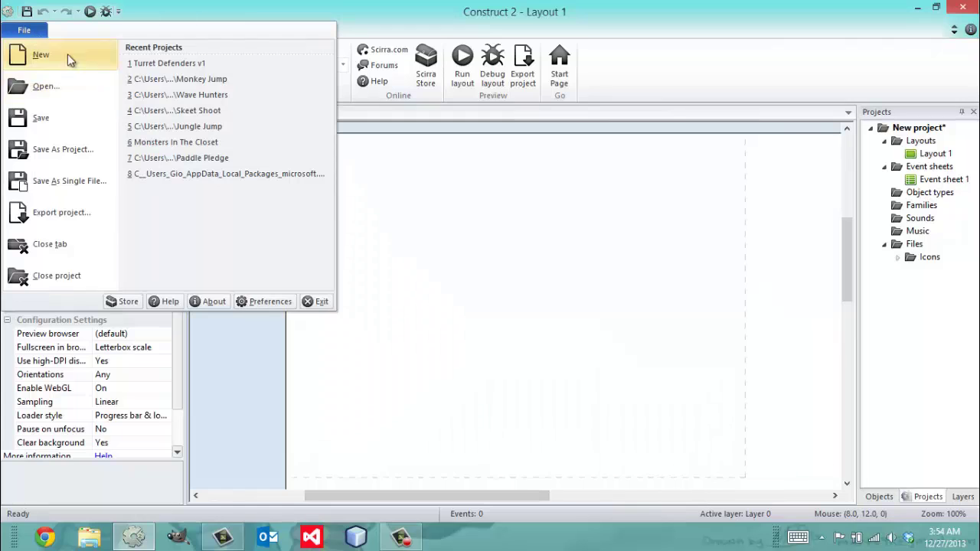
{"action": "left_click", "coordinate": [268, 374]}
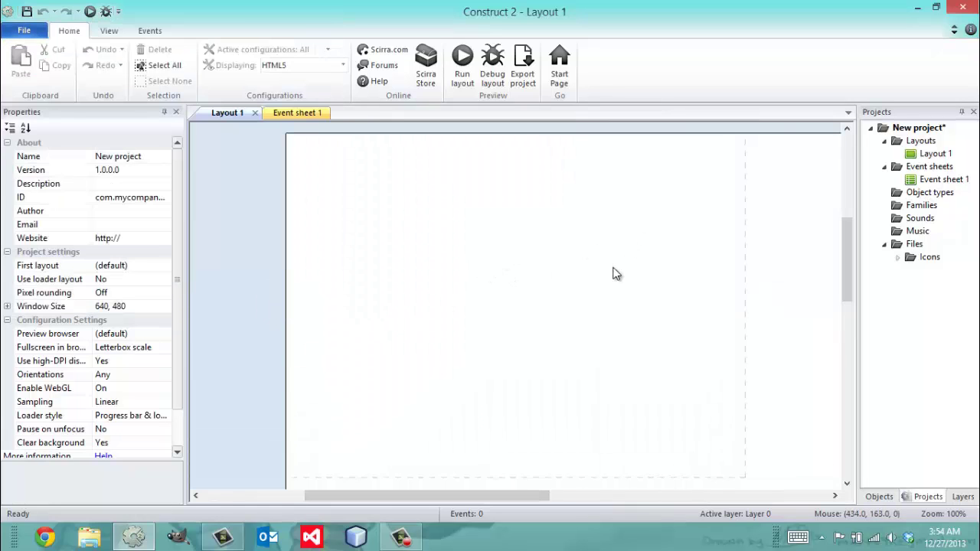
{"action": "double_click", "coordinate": [640, 282]}
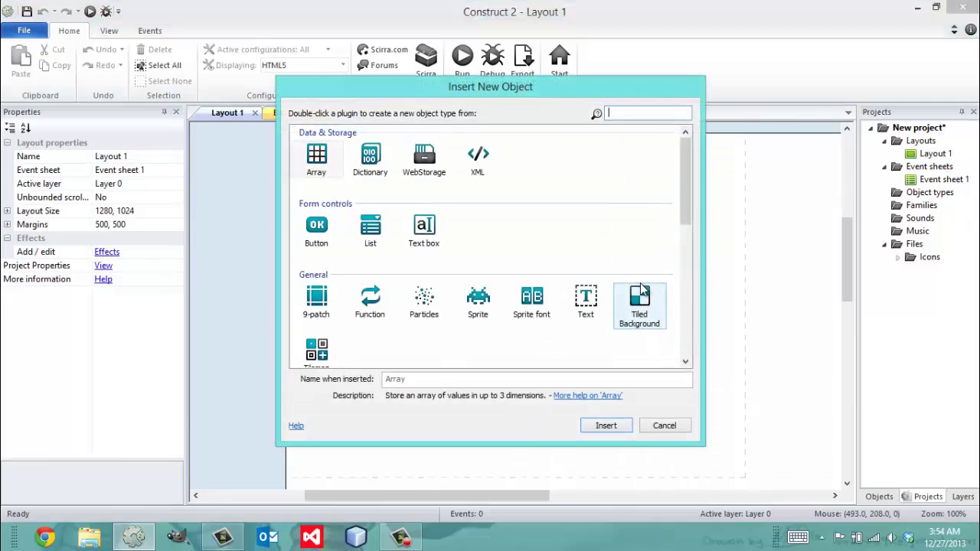
Insert a Sprite object type named 'Square'.
{"action": "left_click", "coordinate": [486, 305]}
{"action": "double_click", "coordinate": [470, 378]}
{"action": "key", "text": "BackSpace"}
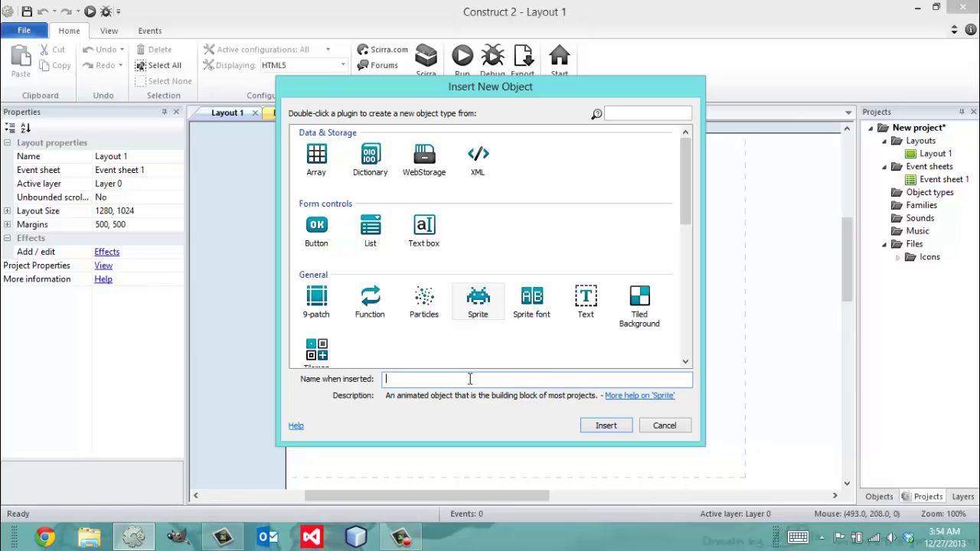
{"action": "left_click", "coordinate": [478, 306]}
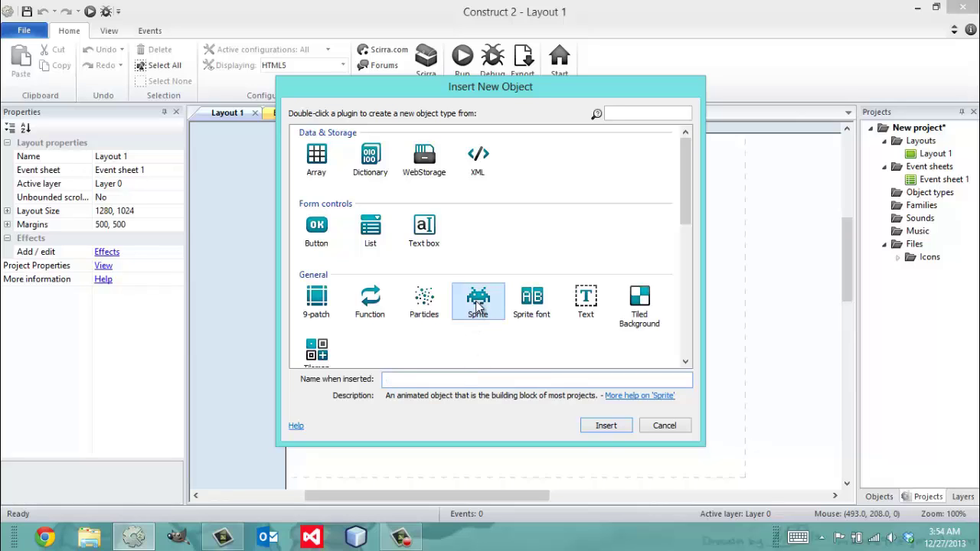
{"action": "left_click", "coordinate": [473, 379]}
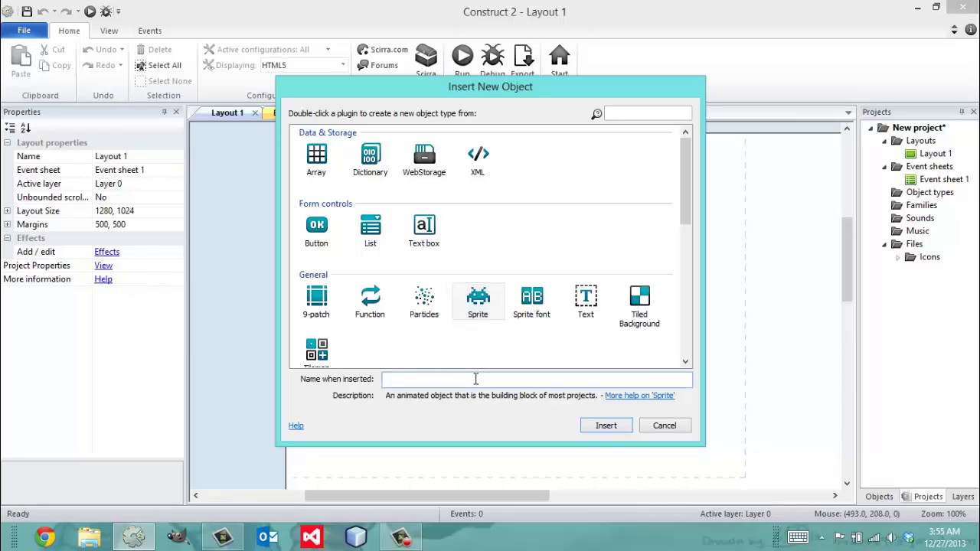
{"action": "type", "text": "Square"}
{"action": "key", "text": "Return"}
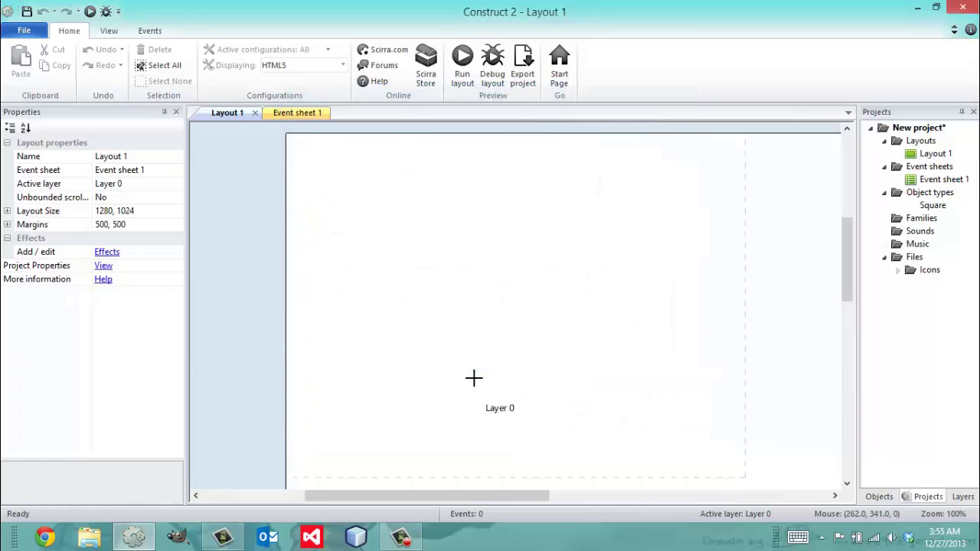
Place the Square sprite on the layout and fill its image with bright red.
{"action": "left_click", "coordinate": [612, 292]}
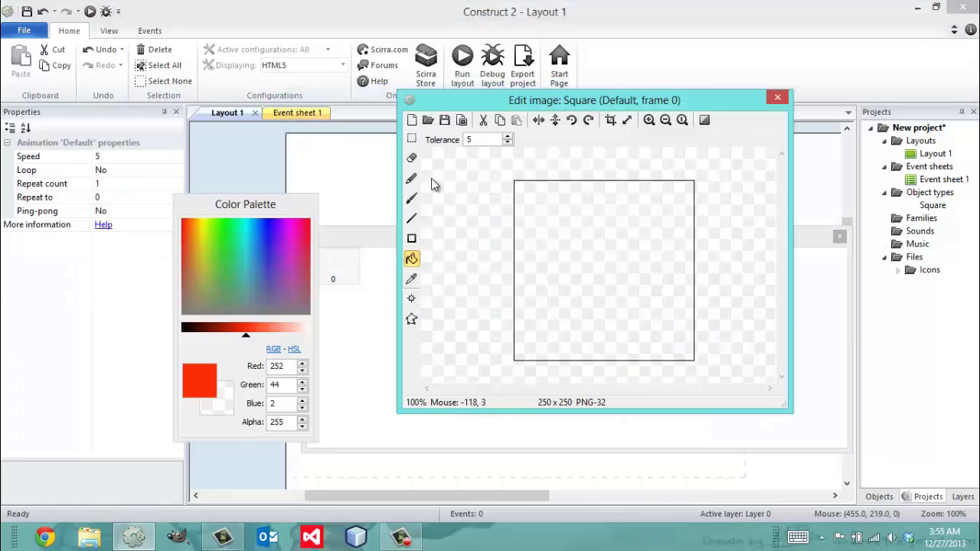
{"action": "left_click", "coordinate": [192, 239]}
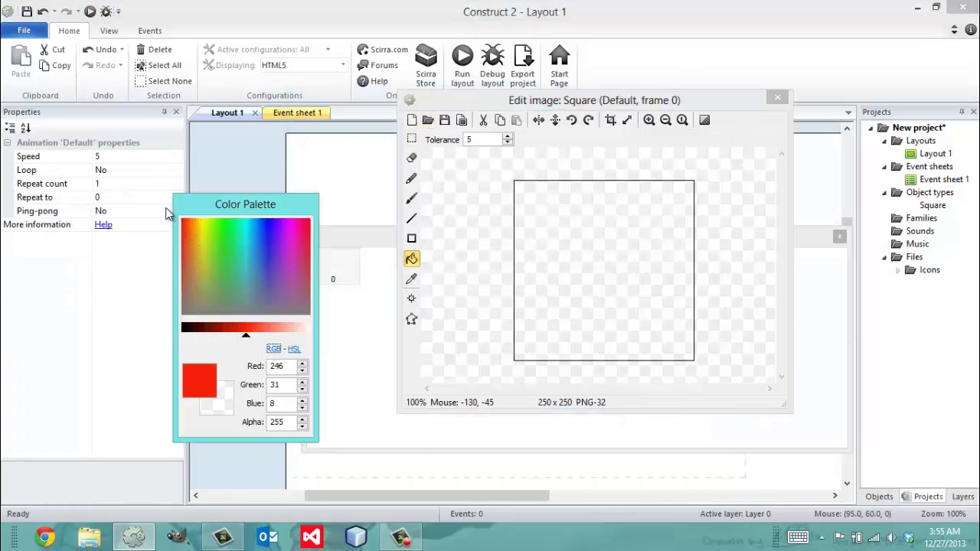
{"action": "left_click", "coordinate": [591, 239]}
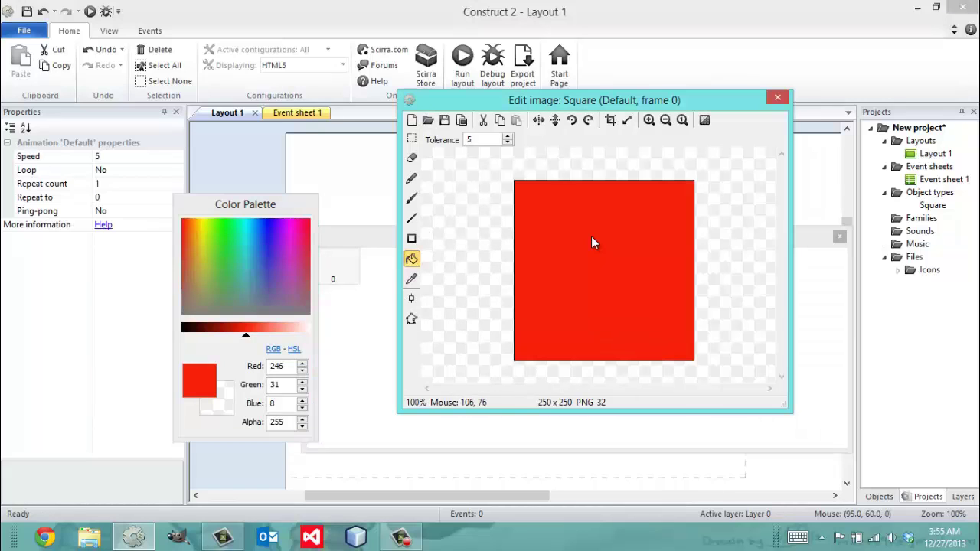
Resize the sprite image to 100×100 and close the image editor.
{"action": "left_click", "coordinate": [627, 120]}
{"action": "type", "text": "100"}
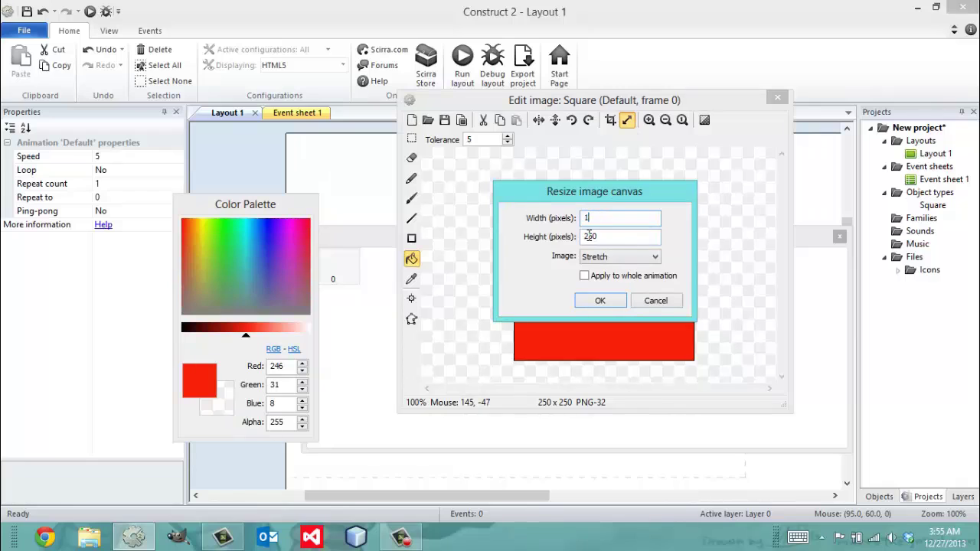
{"action": "double_click", "coordinate": [588, 237]}
{"action": "type", "text": "100"}
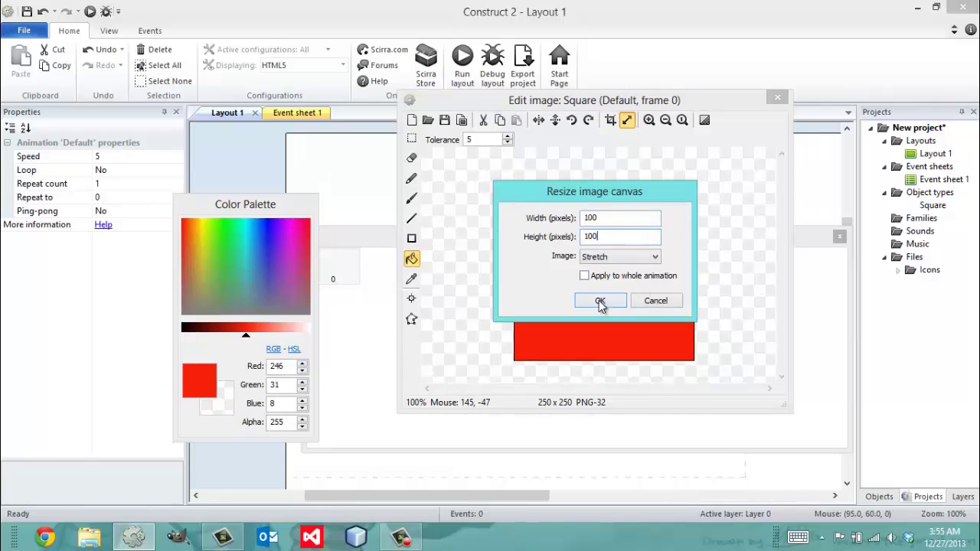
{"action": "left_click", "coordinate": [600, 301]}
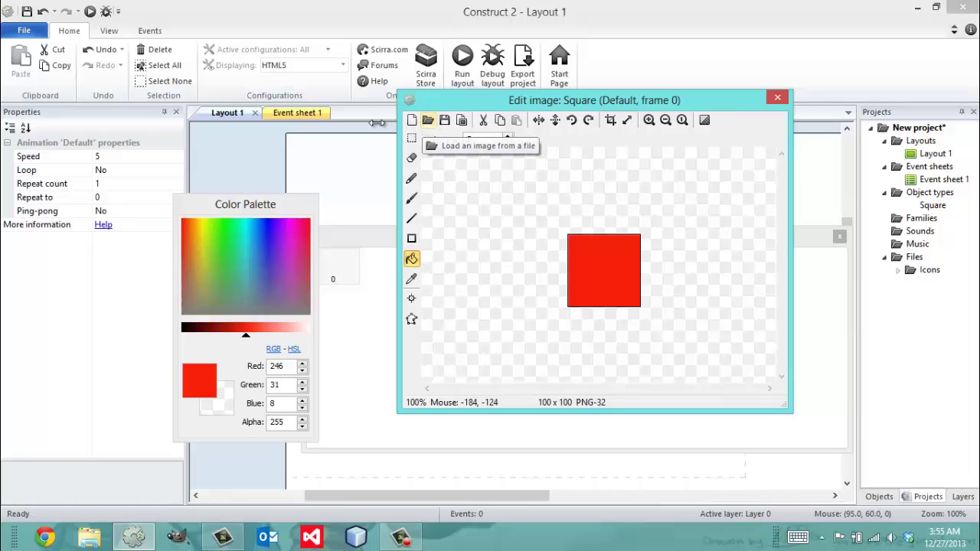
{"action": "left_click", "coordinate": [777, 98]}
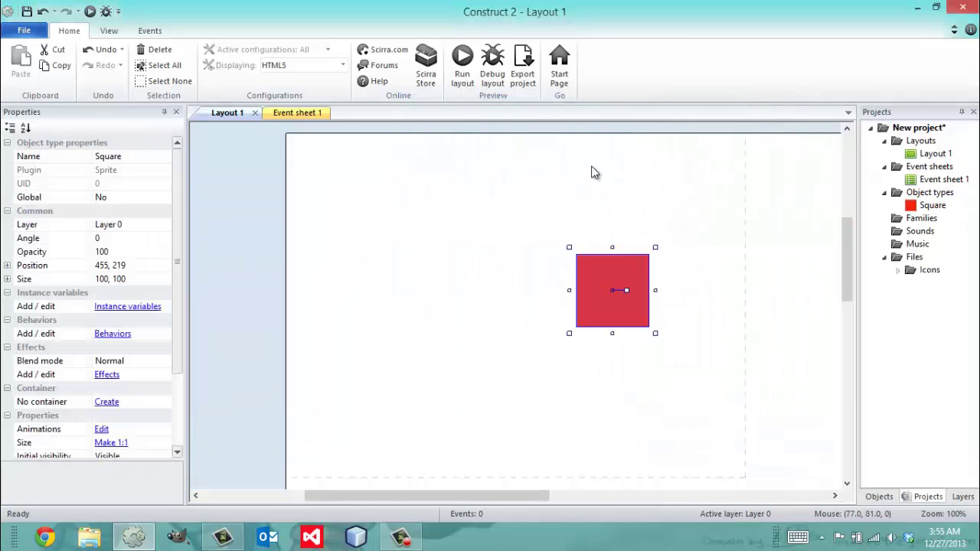
Drag the red square down and right to about position 500, 279.
{"action": "left_click", "coordinate": [515, 320]}
{"action": "left_click_drag", "start_coordinate": [615, 315], "coordinate": [647, 357]}
{"action": "left_click", "coordinate": [511, 353]}
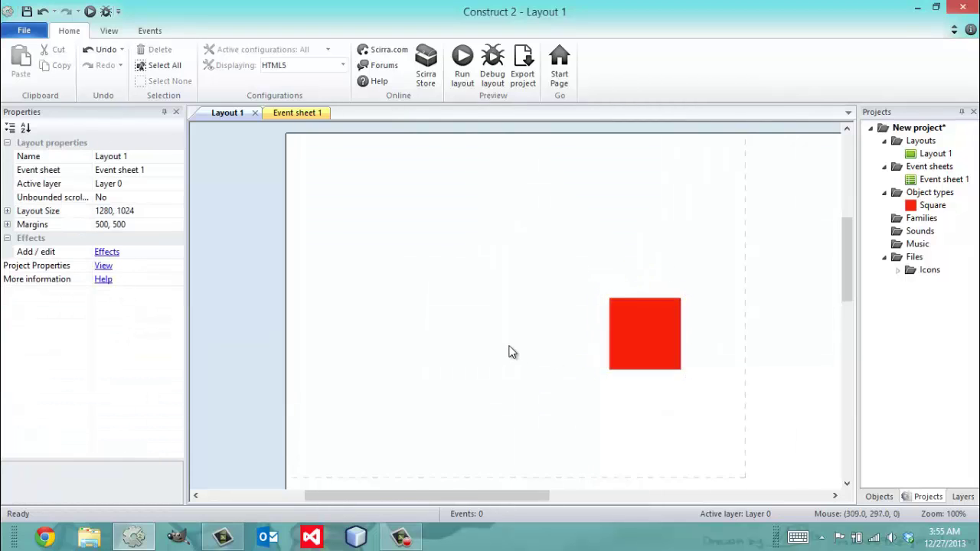
{"action": "left_click", "coordinate": [640, 334]}
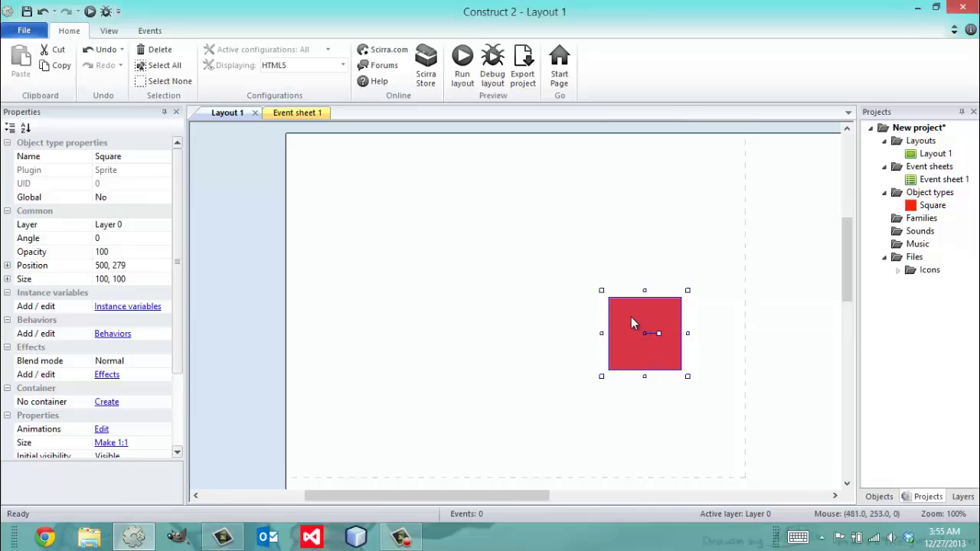
Select the red square and the Square object type to check its properties.
{"action": "left_click", "coordinate": [930, 205]}
{"action": "left_click", "coordinate": [553, 315]}
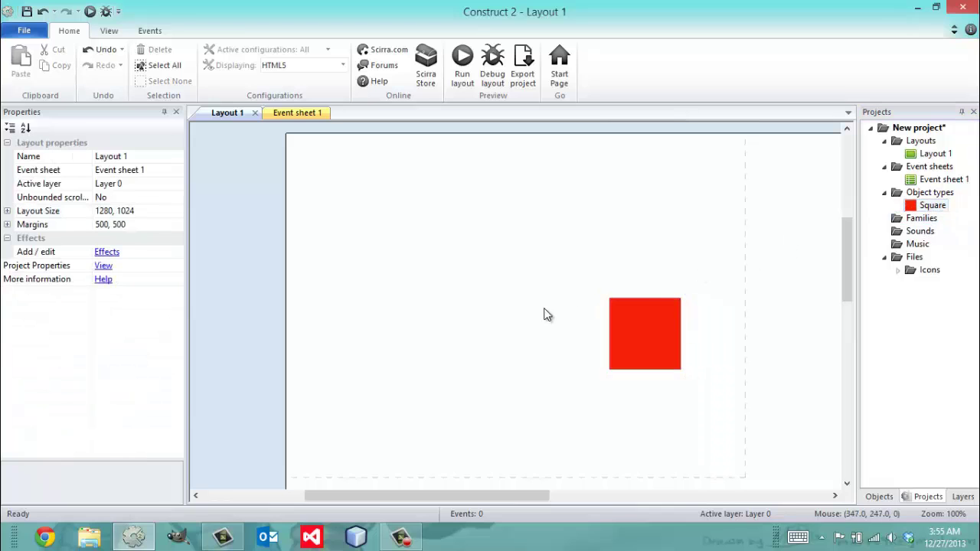
{"action": "left_click", "coordinate": [643, 312]}
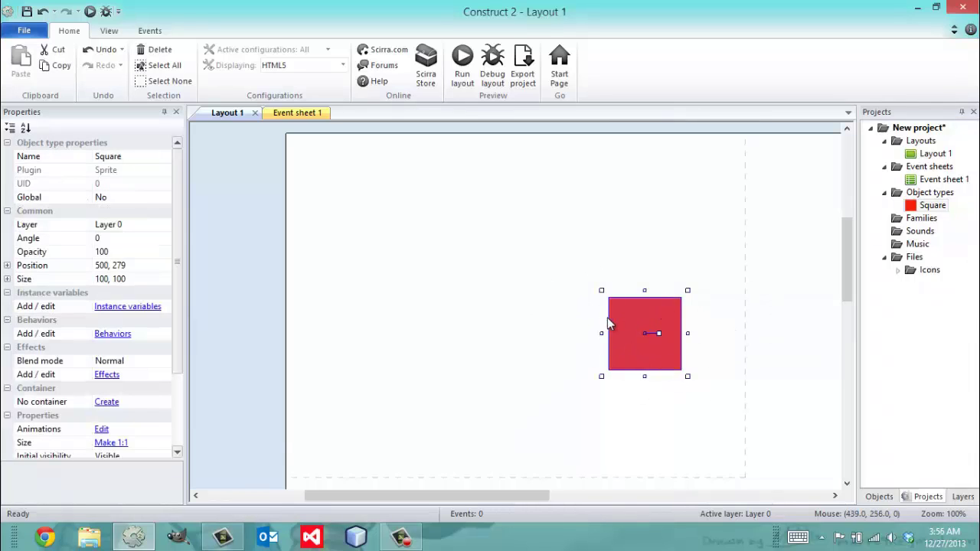
{"action": "left_click", "coordinate": [885, 193]}
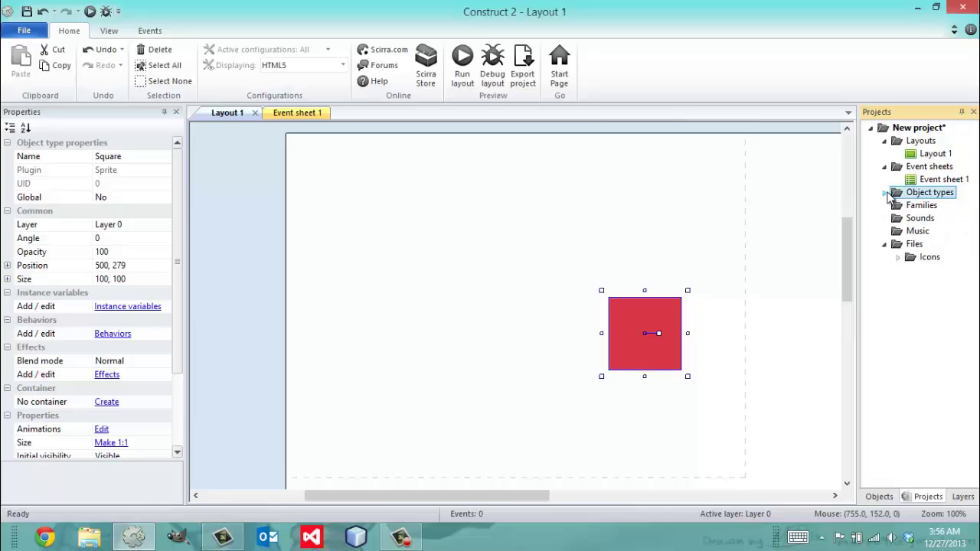
{"action": "left_click", "coordinate": [885, 193]}
{"action": "left_click", "coordinate": [927, 205]}
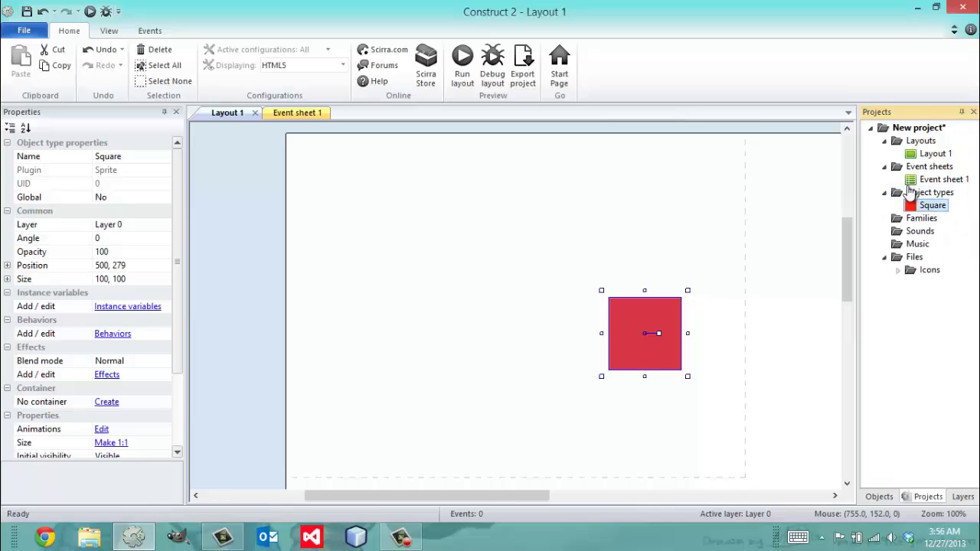
{"action": "left_click", "coordinate": [910, 193]}
{"action": "left_click", "coordinate": [930, 207]}
{"action": "left_click", "coordinate": [556, 317]}
{"action": "left_click", "coordinate": [640, 331]}
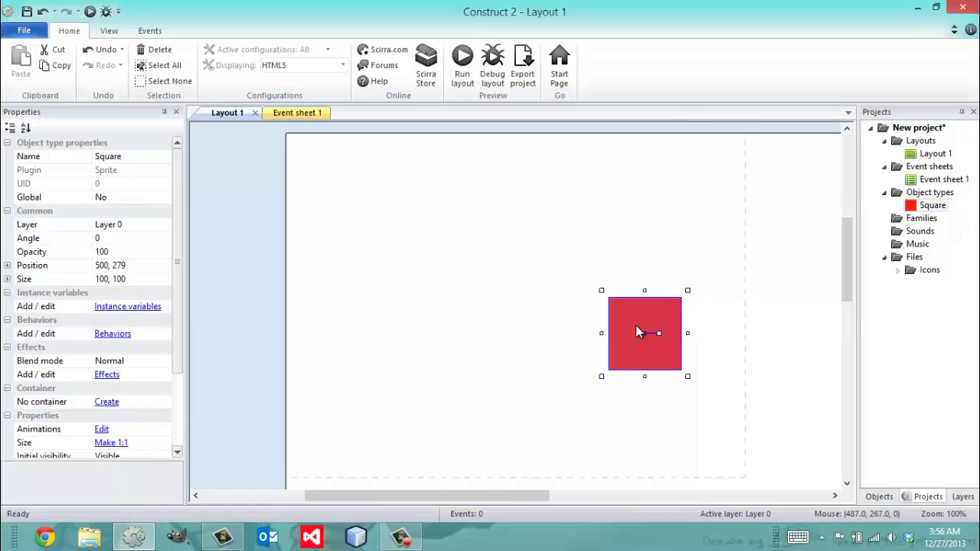
Copy and paste the red square, placing the new instance at 162, 283.
{"action": "key", "text": "ctrl+c"}
{"action": "key", "text": "ctrl+v"}
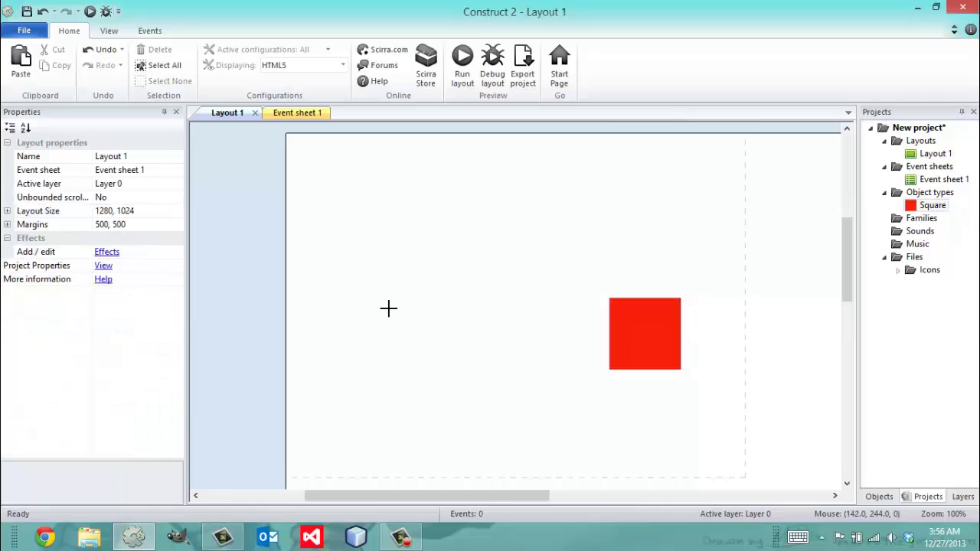
{"action": "left_click", "coordinate": [388, 308]}
{"action": "left_click_drag", "start_coordinate": [396, 327], "coordinate": [411, 356]}
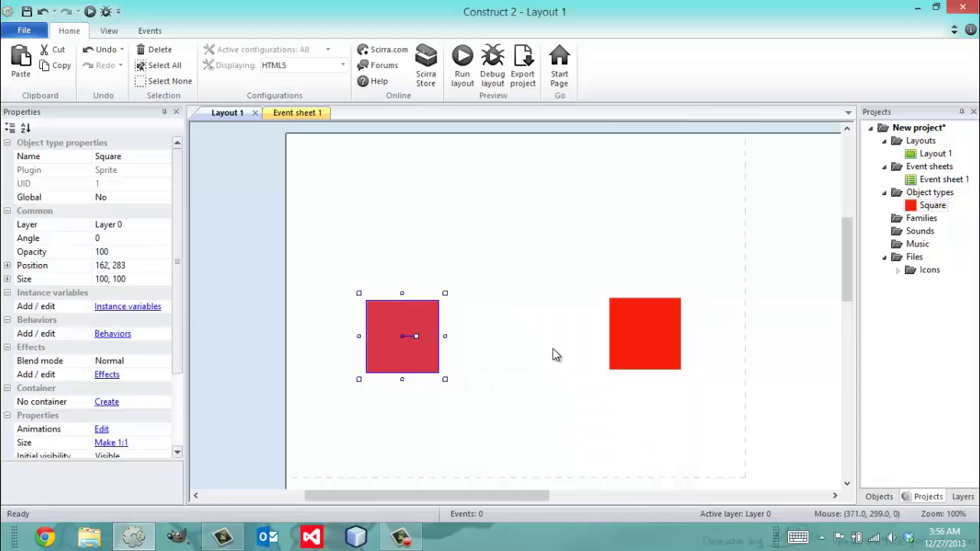
Select the left and right squares in turn to compare their positions.
{"action": "left_click", "coordinate": [553, 351]}
{"action": "left_click", "coordinate": [637, 329]}
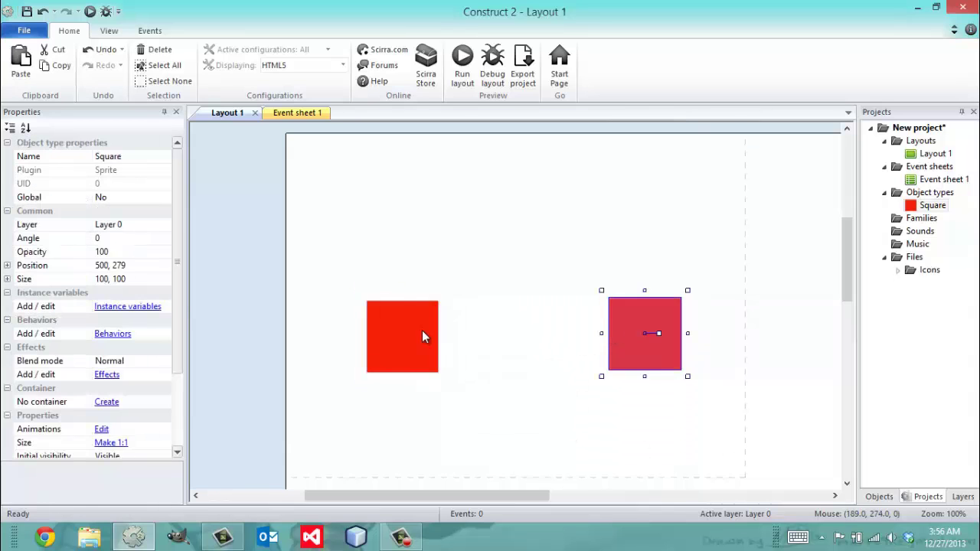
{"action": "left_click", "coordinate": [422, 329]}
{"action": "left_click", "coordinate": [554, 329]}
{"action": "left_click", "coordinate": [648, 329]}
{"action": "left_click", "coordinate": [417, 333]}
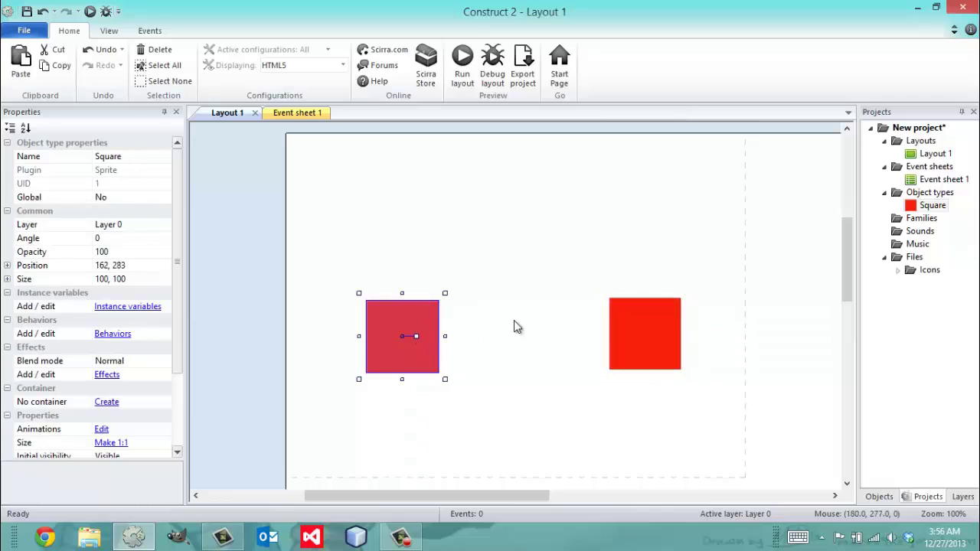
{"action": "left_click", "coordinate": [627, 327]}
{"action": "left_click", "coordinate": [422, 328]}
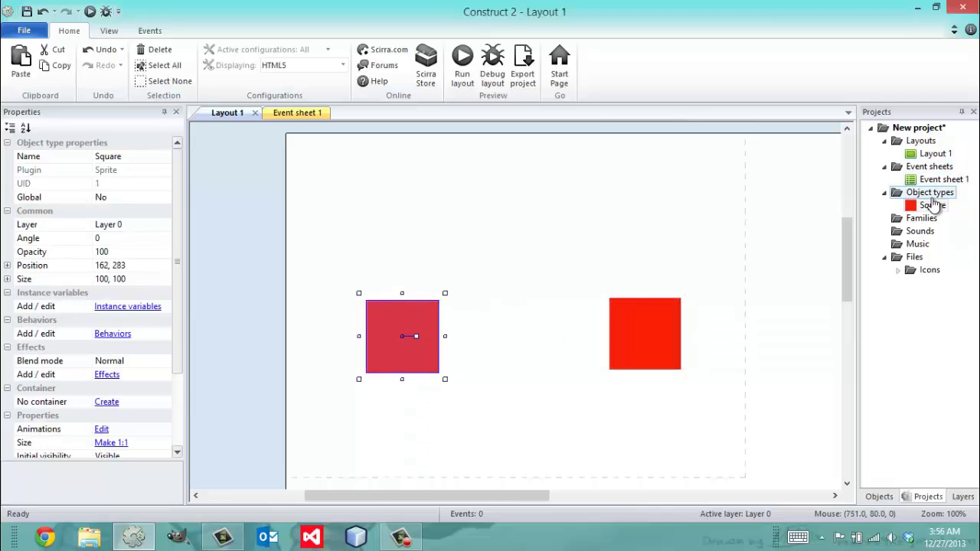
{"action": "left_click", "coordinate": [930, 205]}
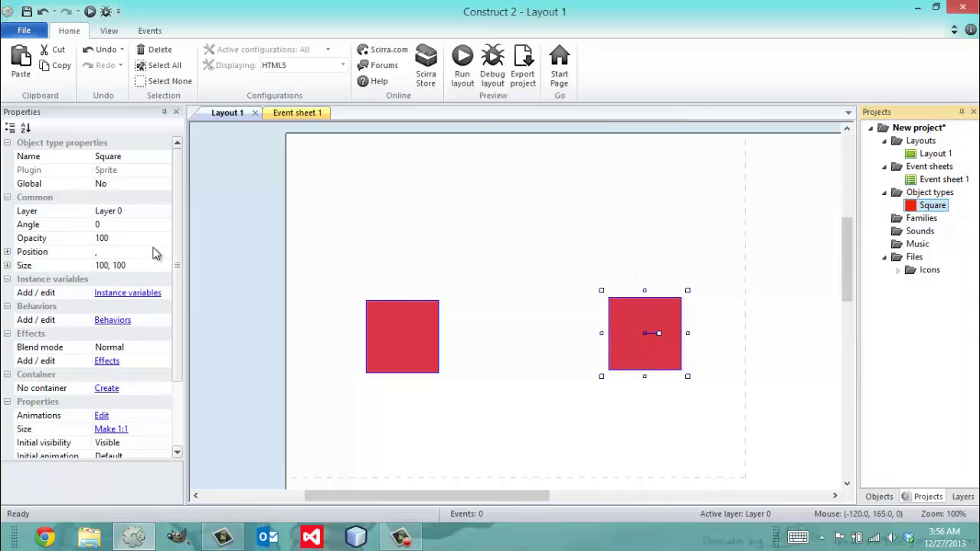
{"action": "left_click", "coordinate": [536, 256]}
{"action": "left_click", "coordinate": [645, 311]}
{"action": "left_click", "coordinate": [417, 321]}
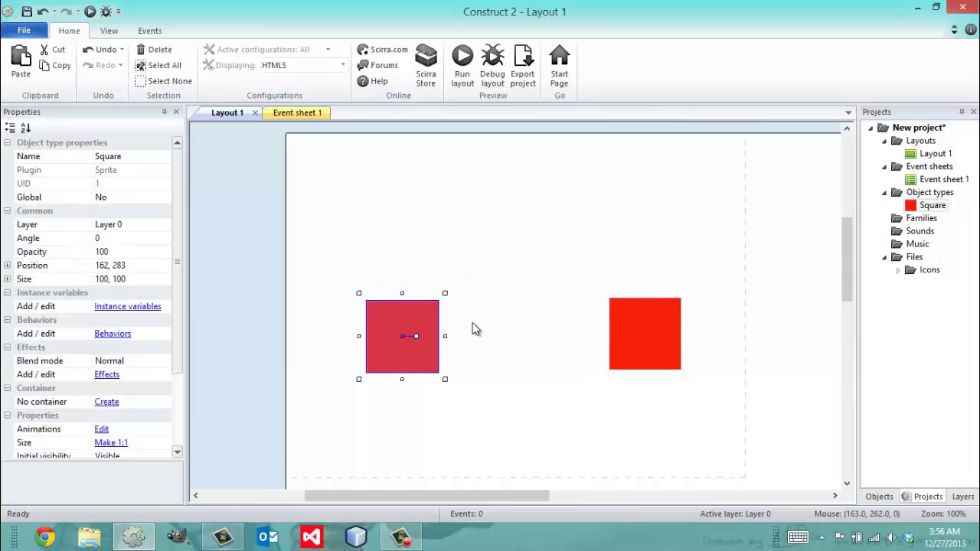
{"action": "left_click", "coordinate": [582, 332]}
{"action": "left_click", "coordinate": [627, 333]}
{"action": "left_click", "coordinate": [409, 328]}
{"action": "left_click", "coordinate": [928, 205]}
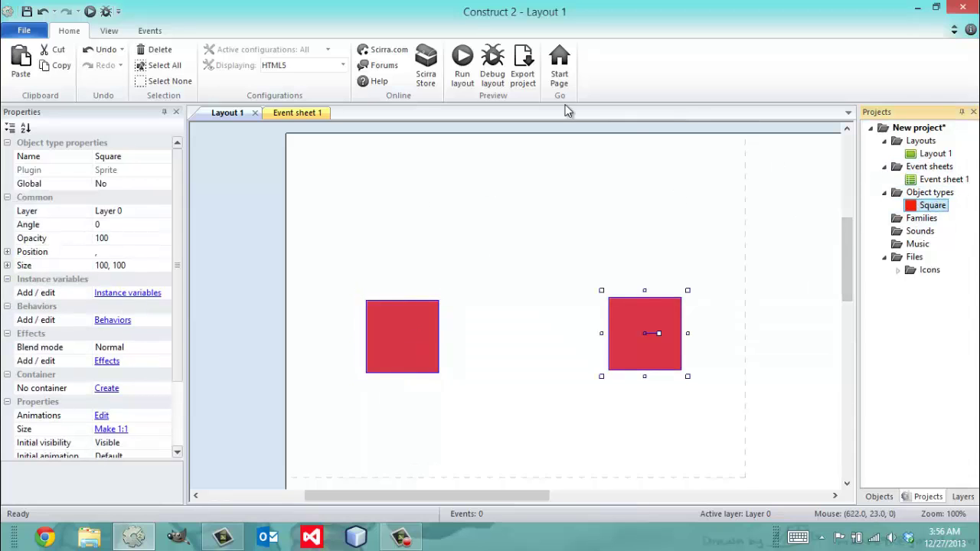
{"action": "left_click", "coordinate": [498, 307]}
{"action": "left_click", "coordinate": [641, 332]}
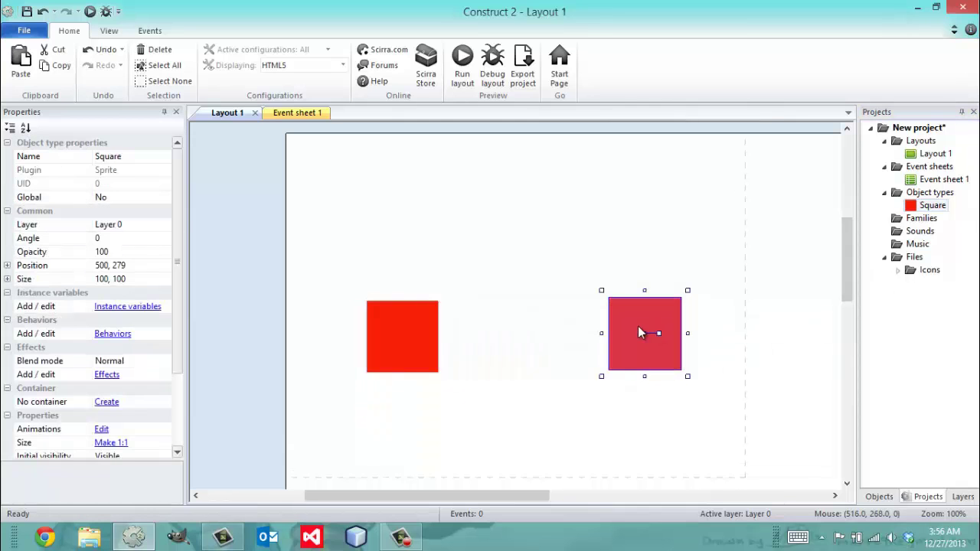
{"action": "left_click", "coordinate": [415, 339]}
{"action": "left_click", "coordinate": [674, 327]}
{"action": "left_click", "coordinate": [395, 333]}
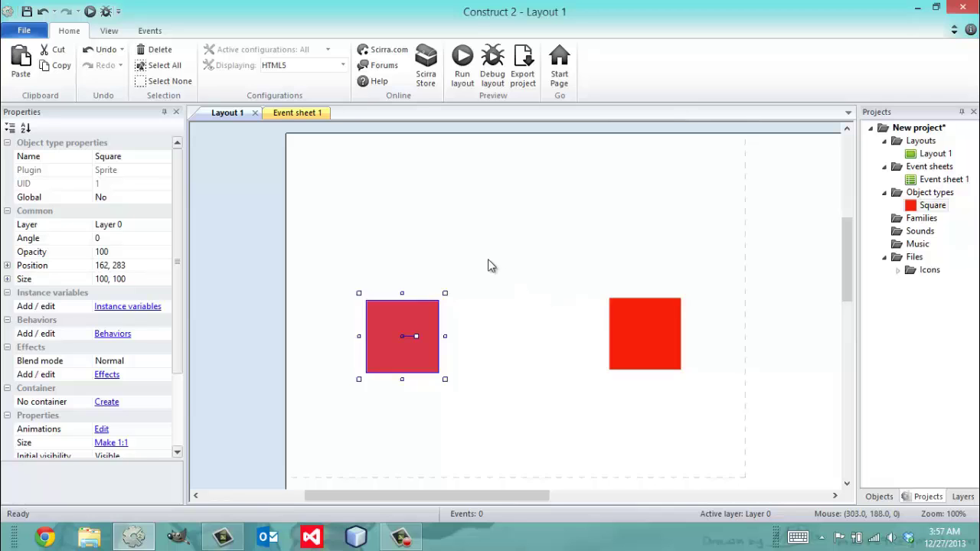
{"action": "left_click", "coordinate": [458, 270]}
{"action": "left_click", "coordinate": [407, 328]}
{"action": "left_click", "coordinate": [651, 313]}
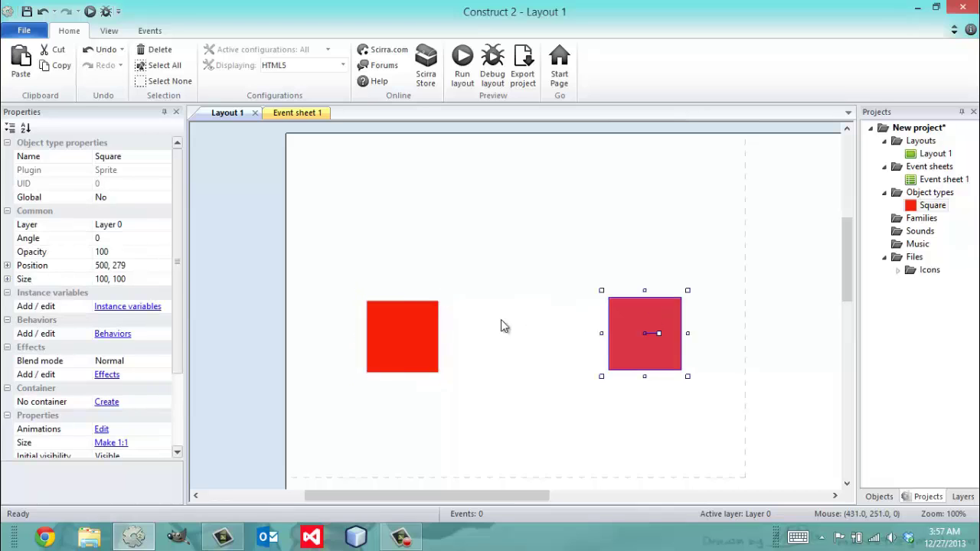
{"action": "left_click", "coordinate": [433, 325]}
{"action": "left_click", "coordinate": [630, 324]}
{"action": "left_click", "coordinate": [379, 328]}
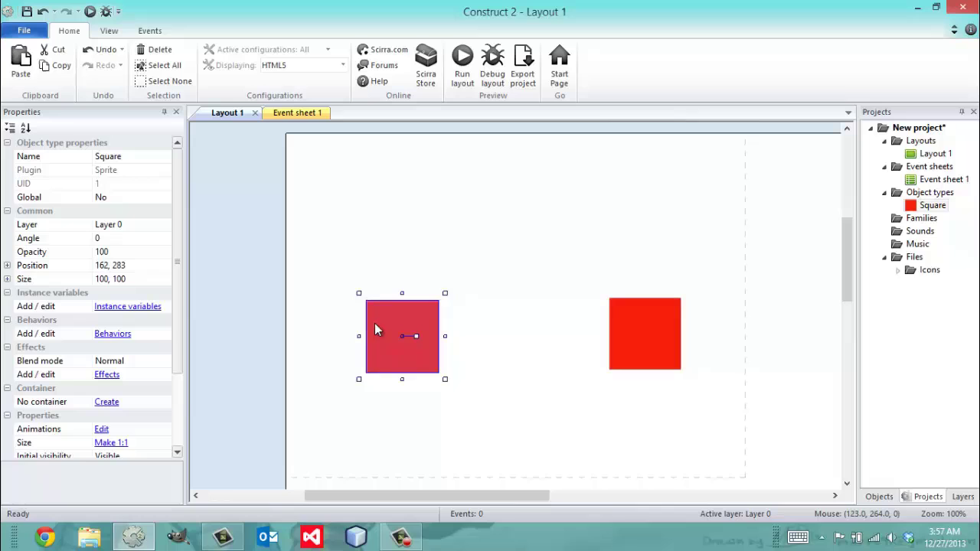
{"action": "left_click", "coordinate": [621, 330]}
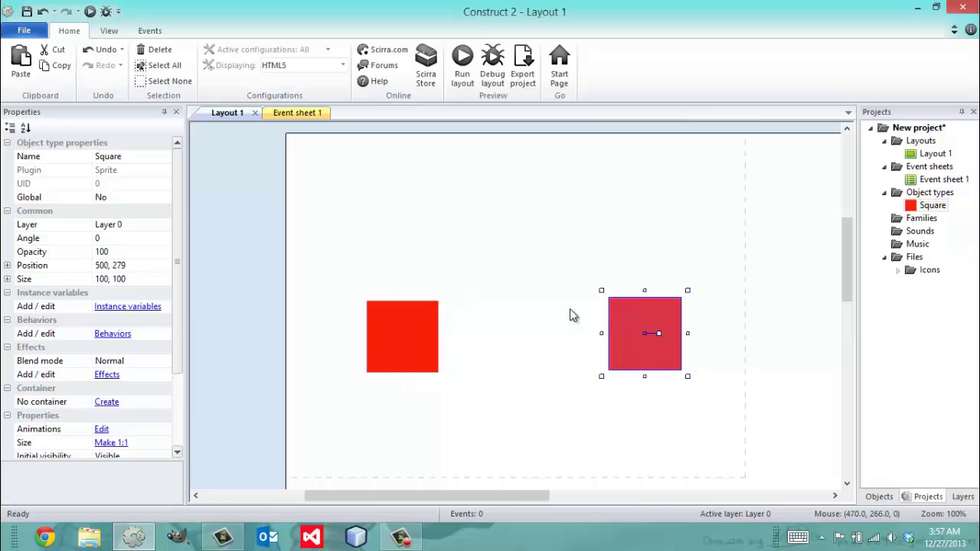
{"action": "left_click", "coordinate": [98, 184]}
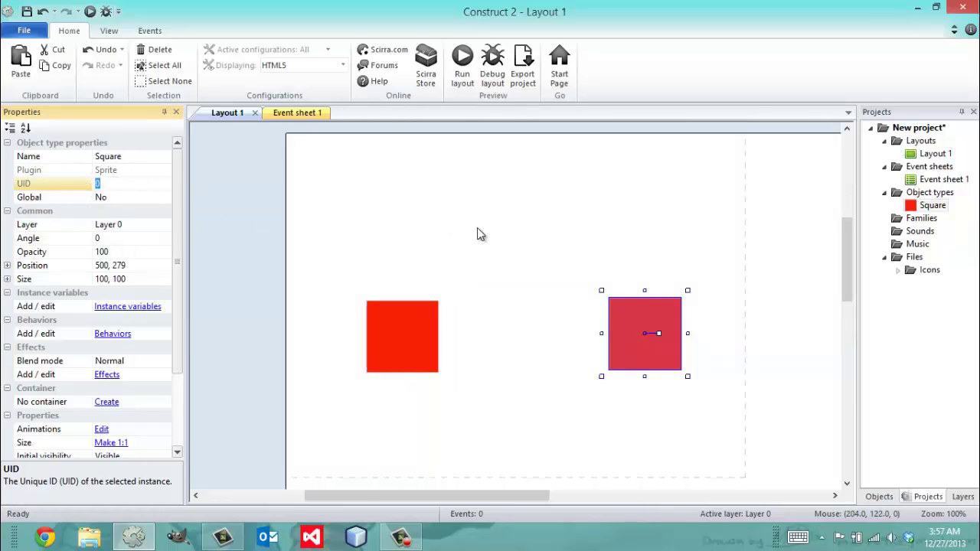
{"action": "left_click", "coordinate": [422, 330]}
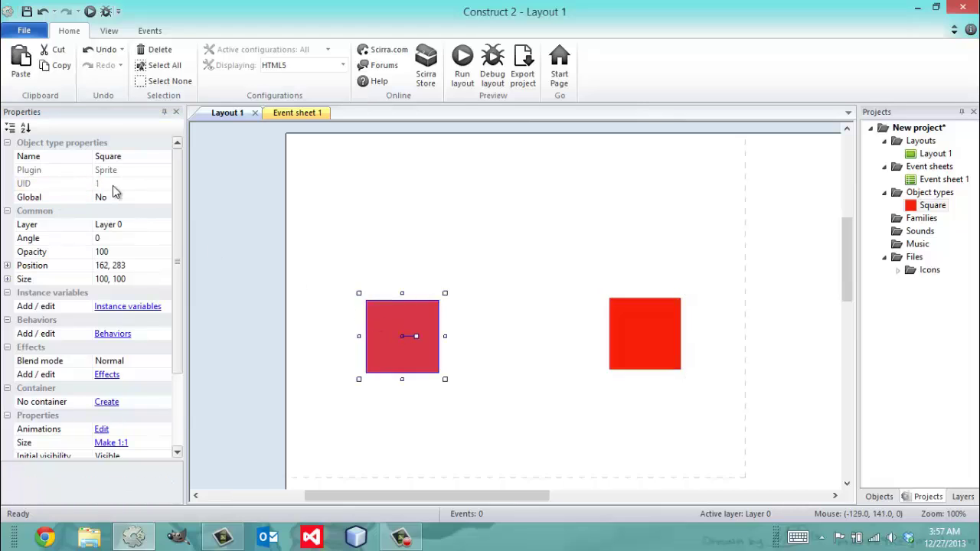
{"action": "left_click", "coordinate": [541, 230]}
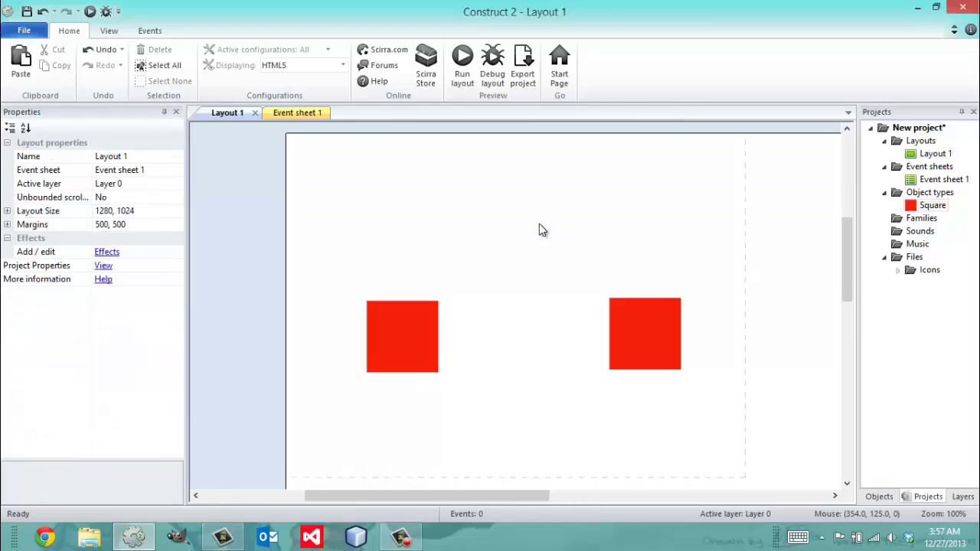
{"action": "left_click", "coordinate": [612, 321]}
{"action": "left_click", "coordinate": [392, 311]}
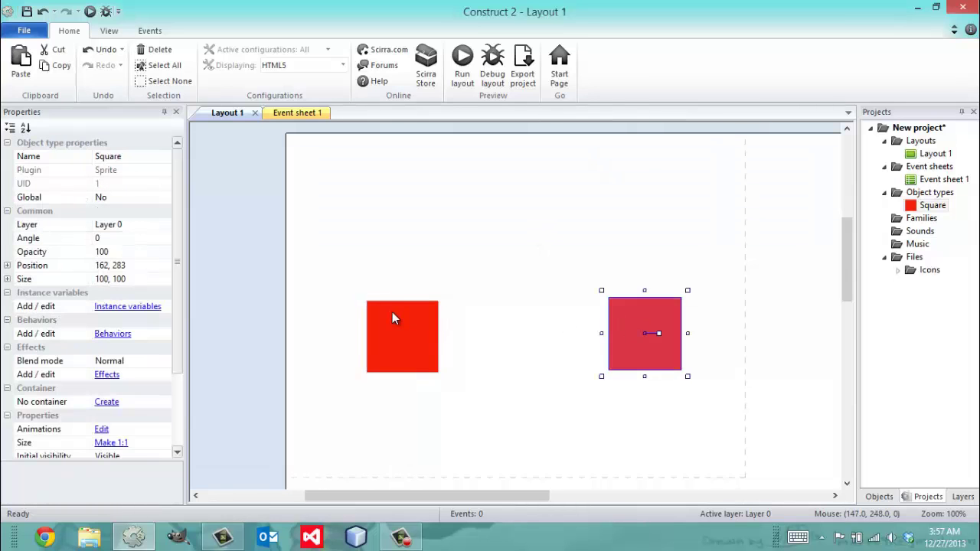
{"action": "left_click", "coordinate": [613, 317]}
{"action": "left_click", "coordinate": [403, 317]}
{"action": "left_click", "coordinate": [614, 313]}
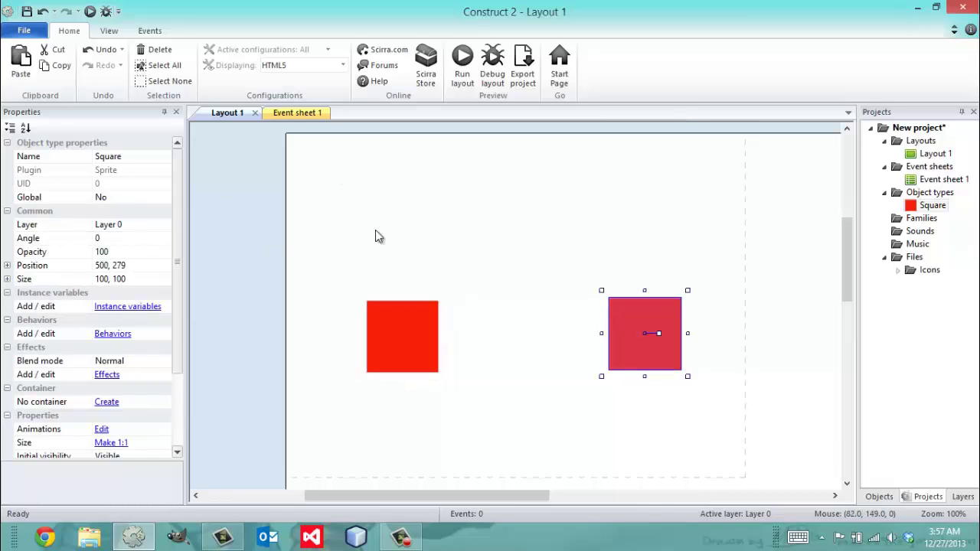
{"action": "left_click", "coordinate": [739, 245]}
{"action": "left_click", "coordinate": [932, 205]}
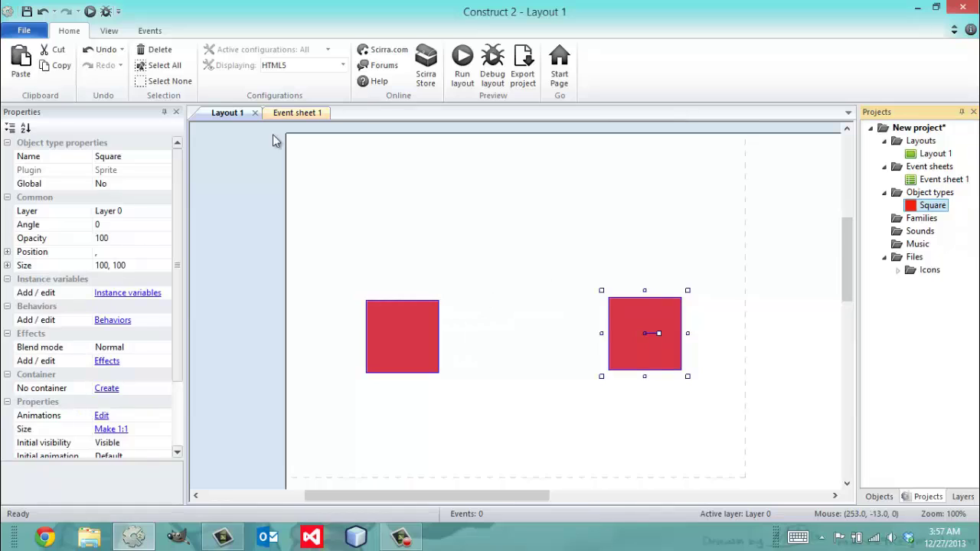
{"action": "left_click", "coordinate": [575, 243]}
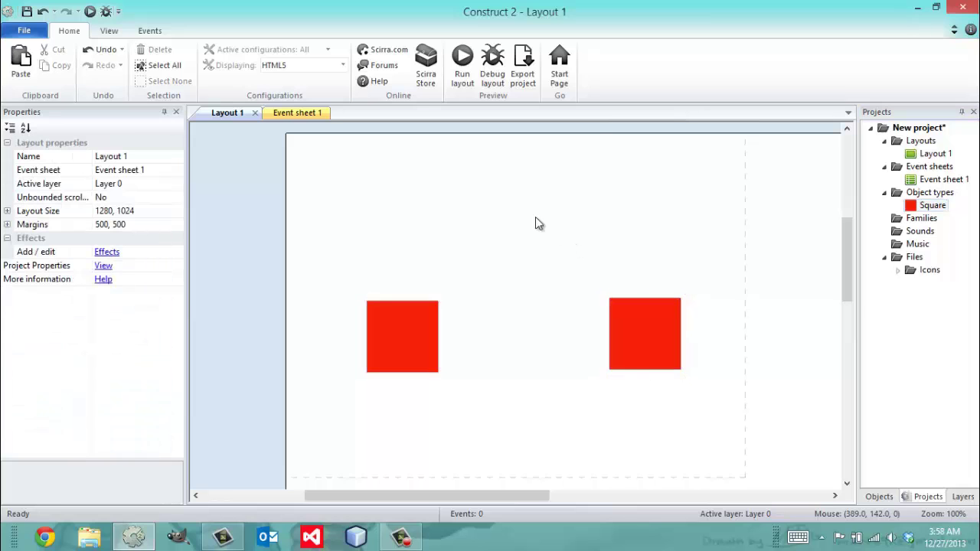
Run the layout in Chrome to view both red squares, then close the preview.
{"action": "left_click", "coordinate": [460, 76]}
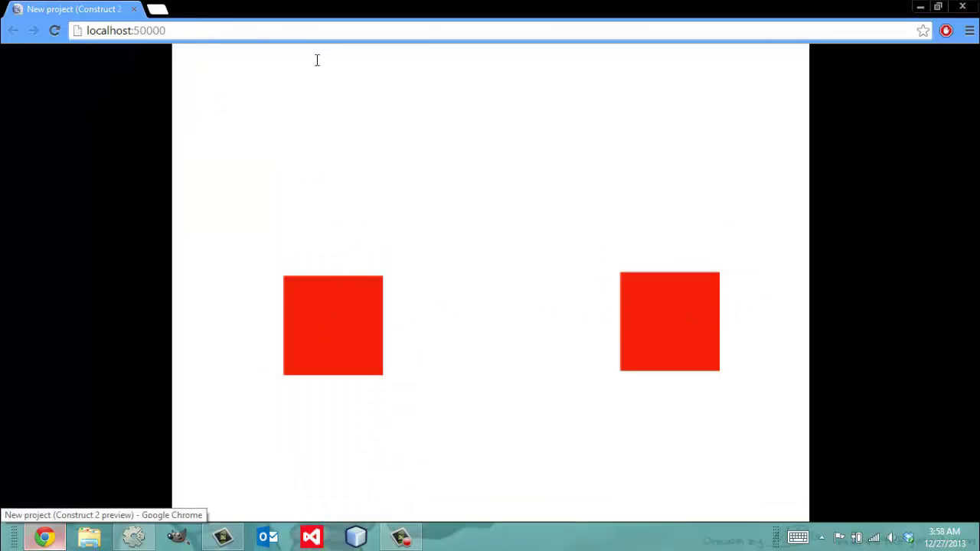
{"action": "left_click", "coordinate": [133, 10]}
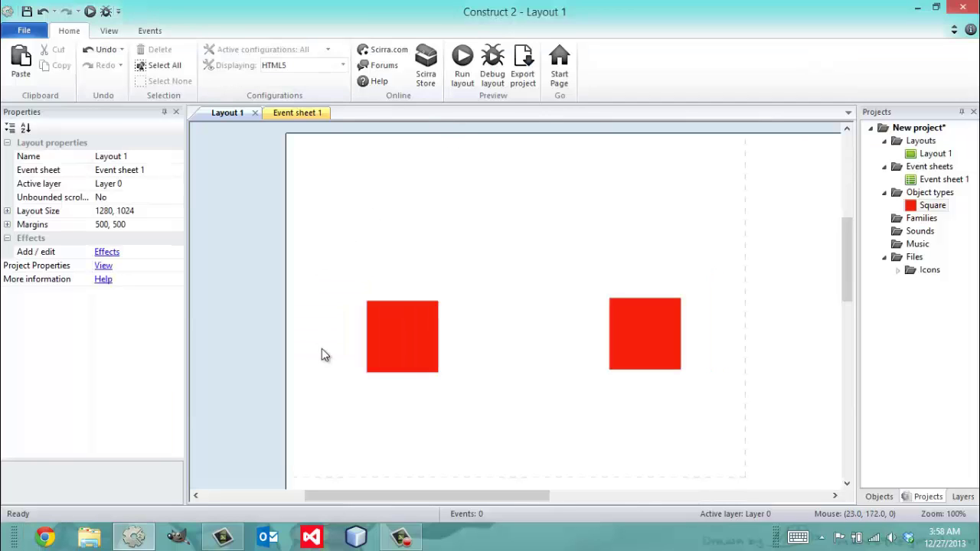